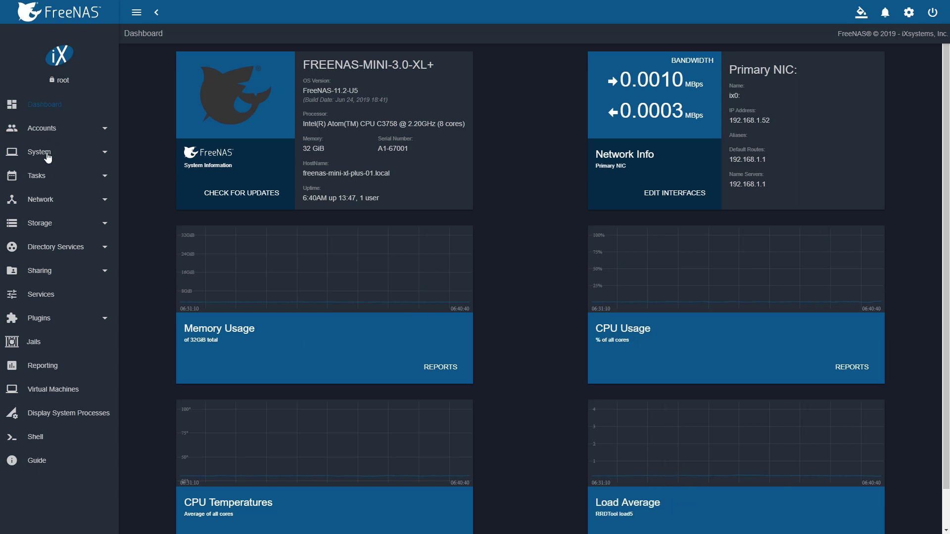
Expand the Storage section in the sidebar from the FREENAS-MINI-3.0-XL+ dashboard.
click(52, 224)
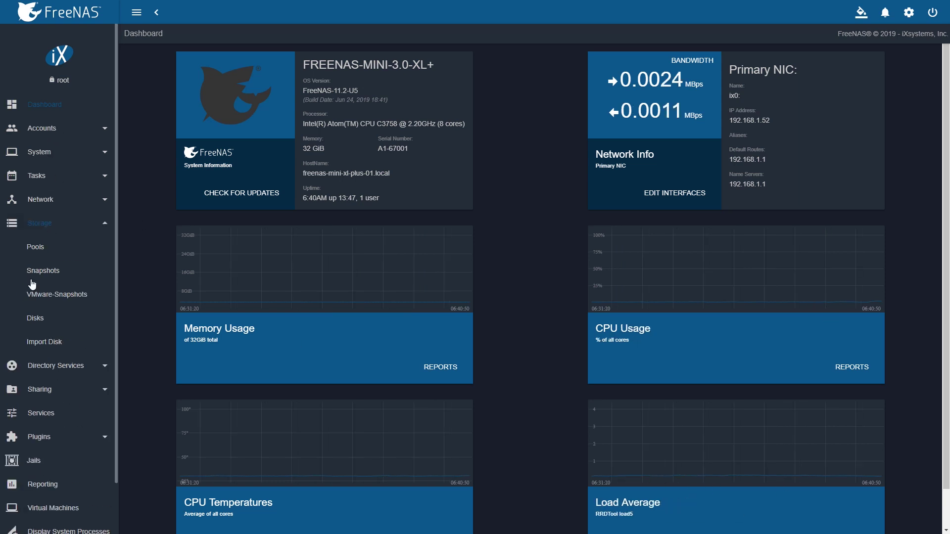
Start a new pool and place disks ada3 to ada10 in the RAID-Z2 data vdev.
click(38, 322)
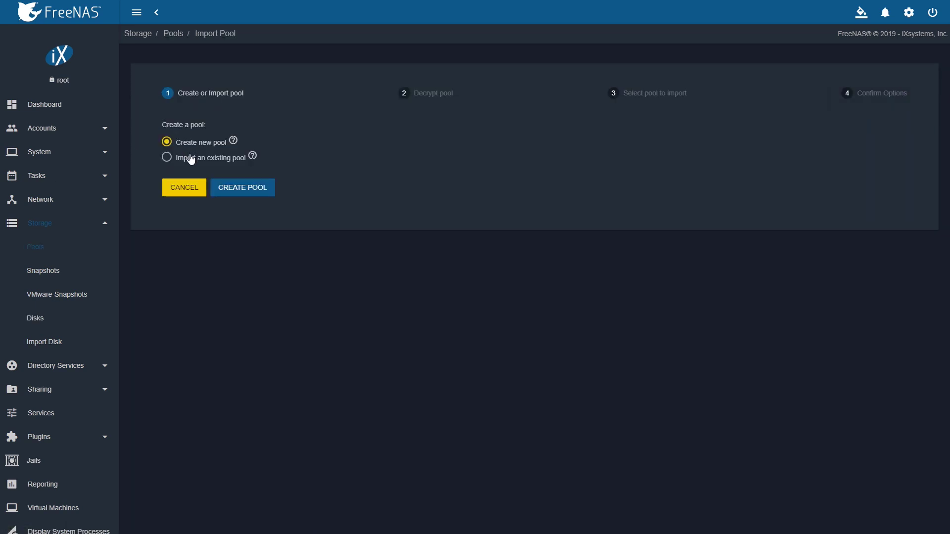
click(236, 192)
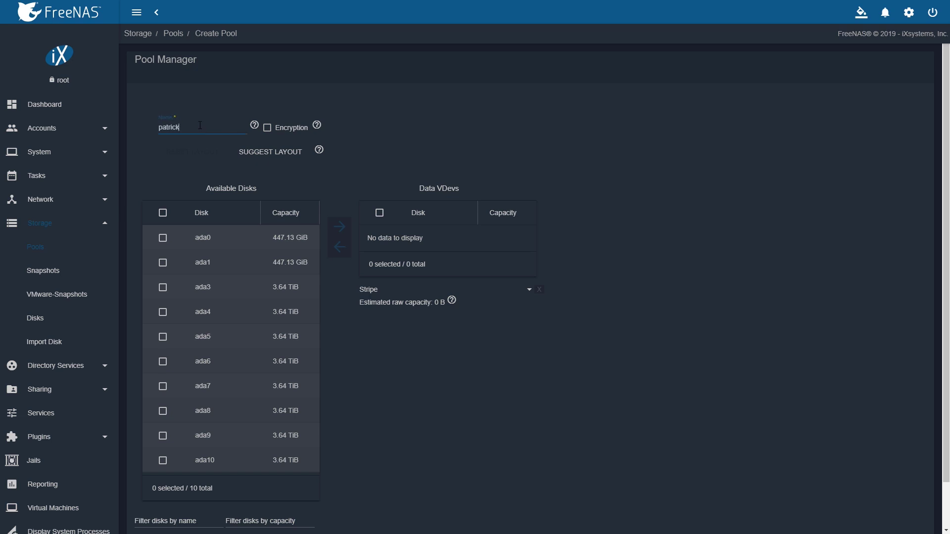
click(162, 288)
click(163, 312)
click(163, 337)
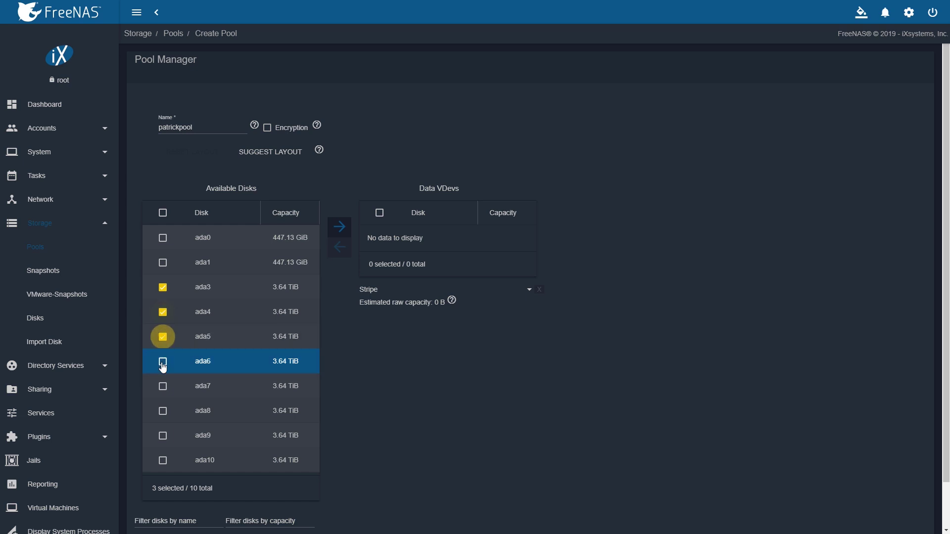
click(162, 362)
click(162, 386)
click(162, 412)
click(163, 436)
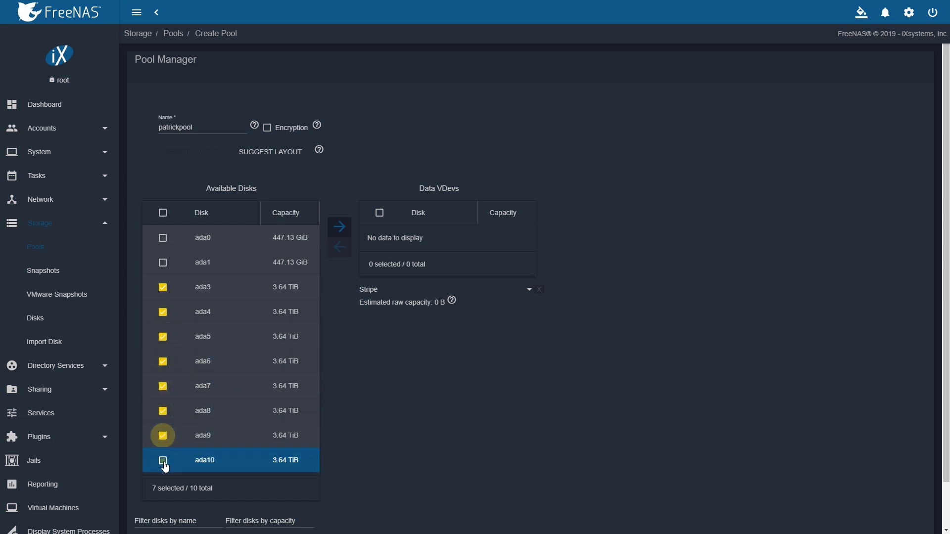
click(163, 461)
click(339, 227)
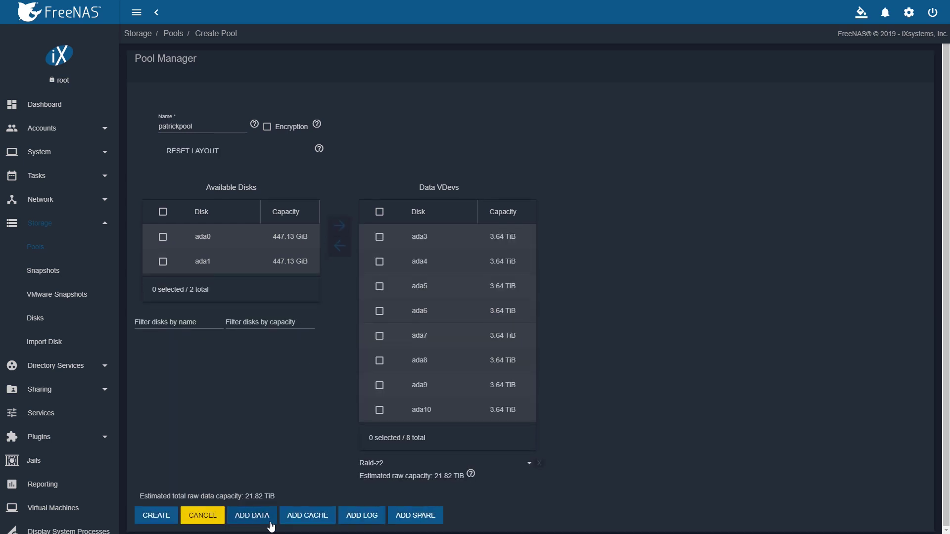
Add ada0 as a cache vdev and ada1 as a log vdev.
click(307, 515)
scroll(286, 406, down, 2)
click(162, 122)
click(340, 418)
click(162, 121)
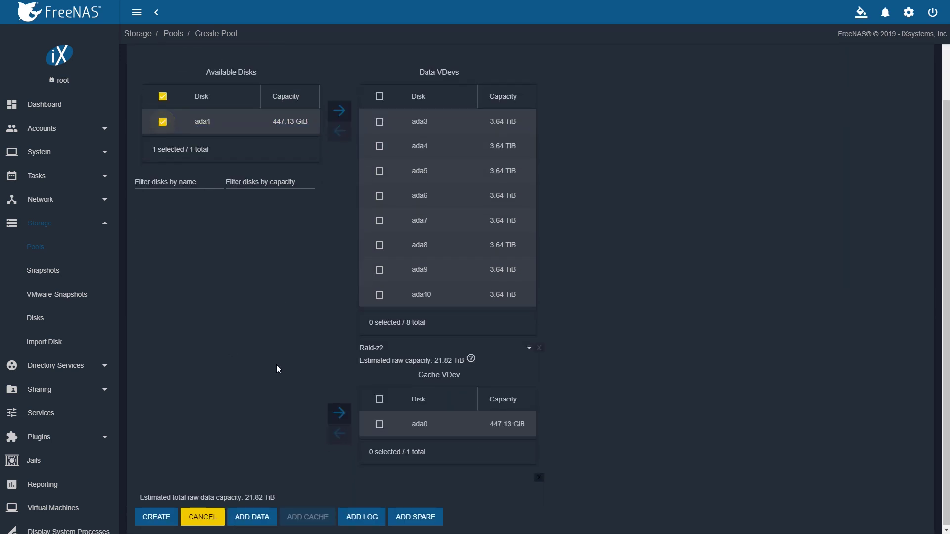
click(363, 517)
click(340, 527)
scroll(253, 458, down, 3)
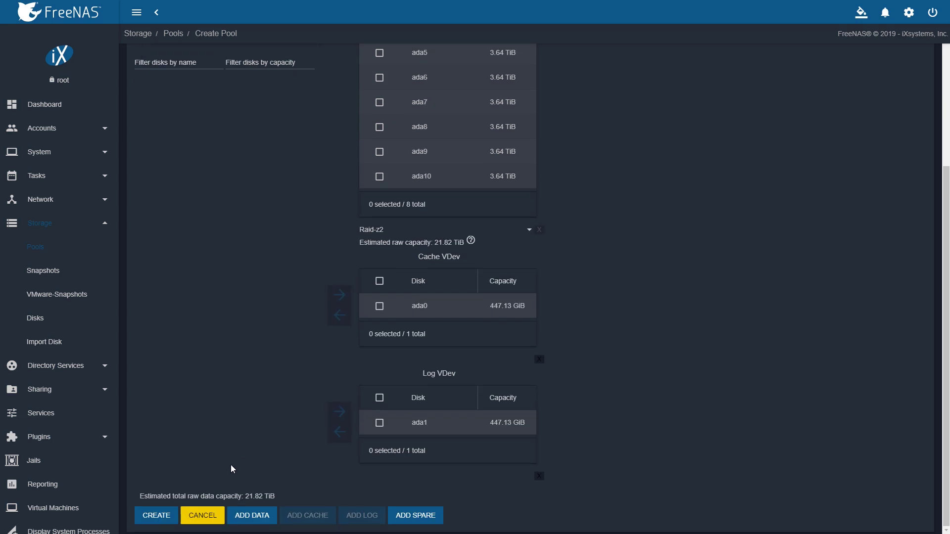
Create the pool patrickpool, accepting that the disks will be erased.
click(156, 516)
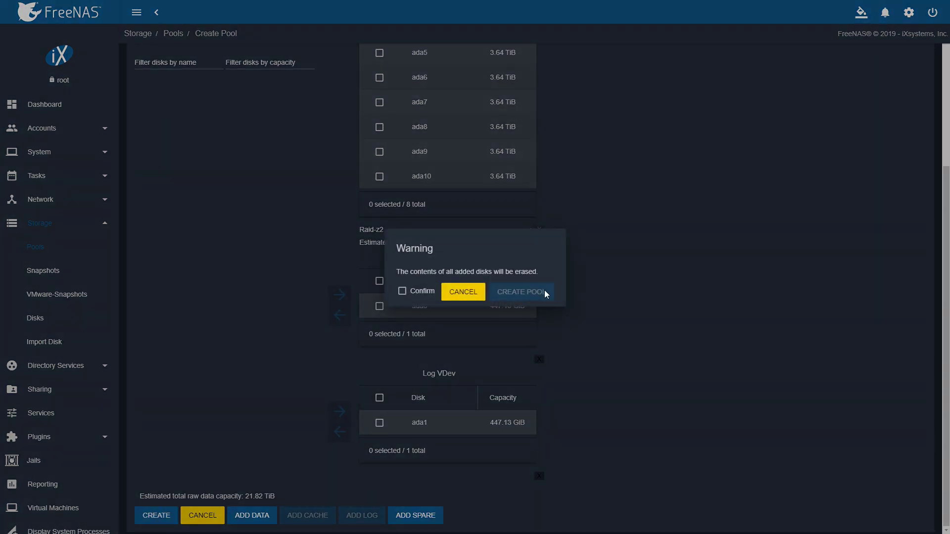
click(402, 292)
click(522, 292)
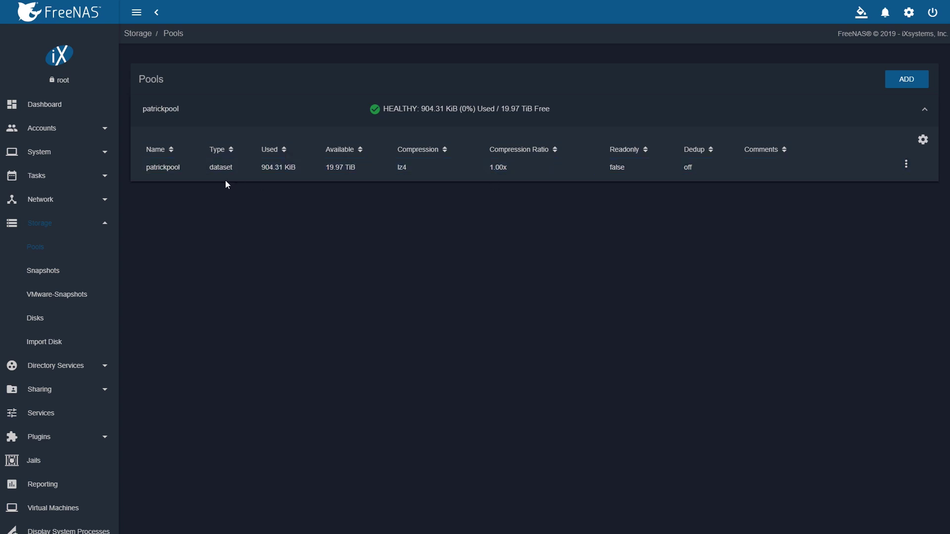
click(55, 224)
Preview the Add SMB share form, browse the available plugins, then open Jails and Virtual Machines.
click(72, 271)
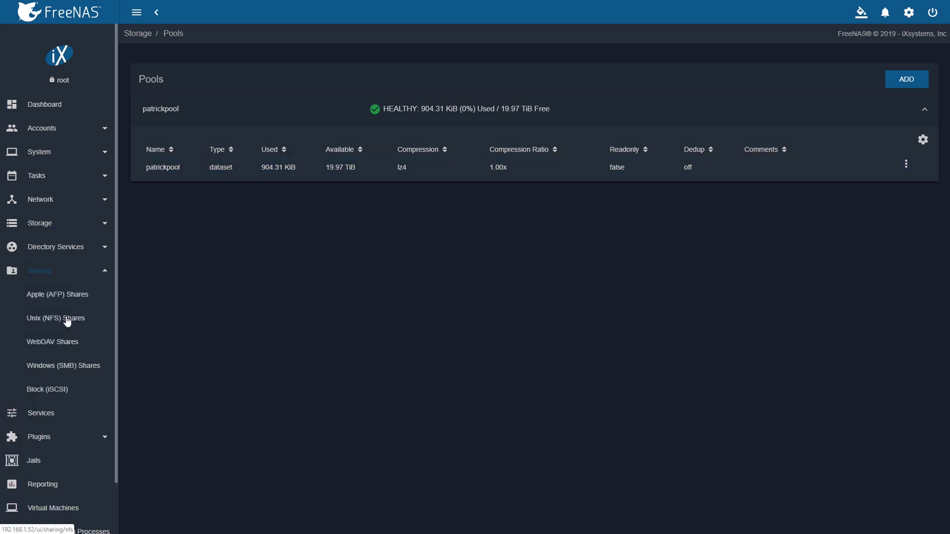
click(64, 365)
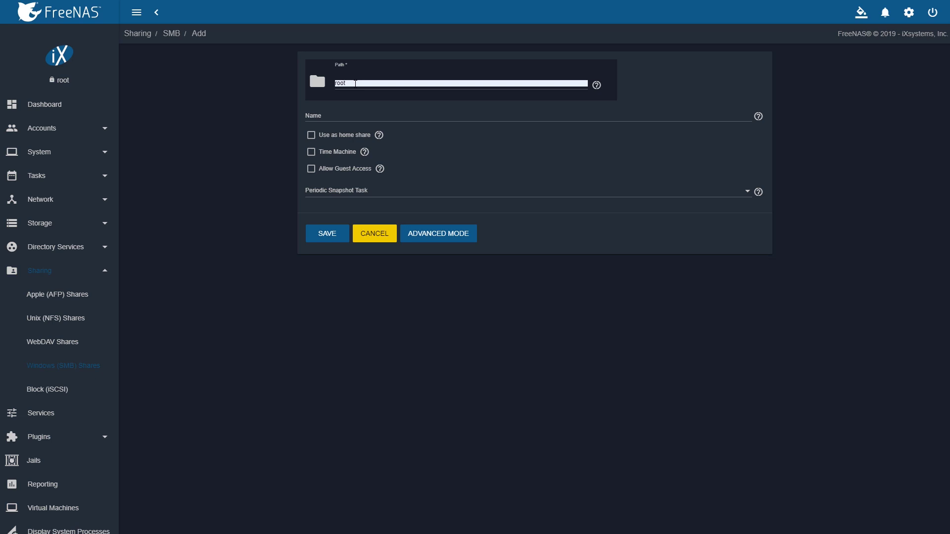
click(50, 435)
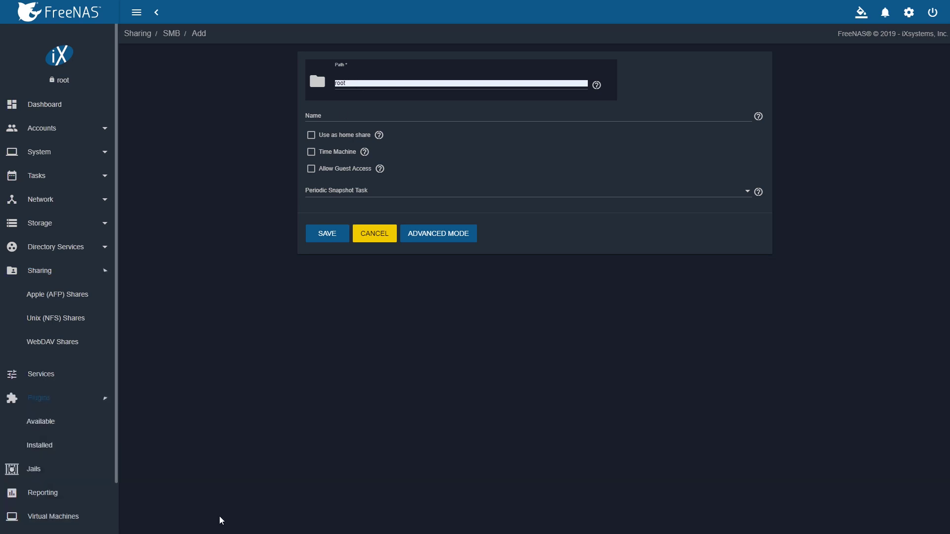
click(60, 352)
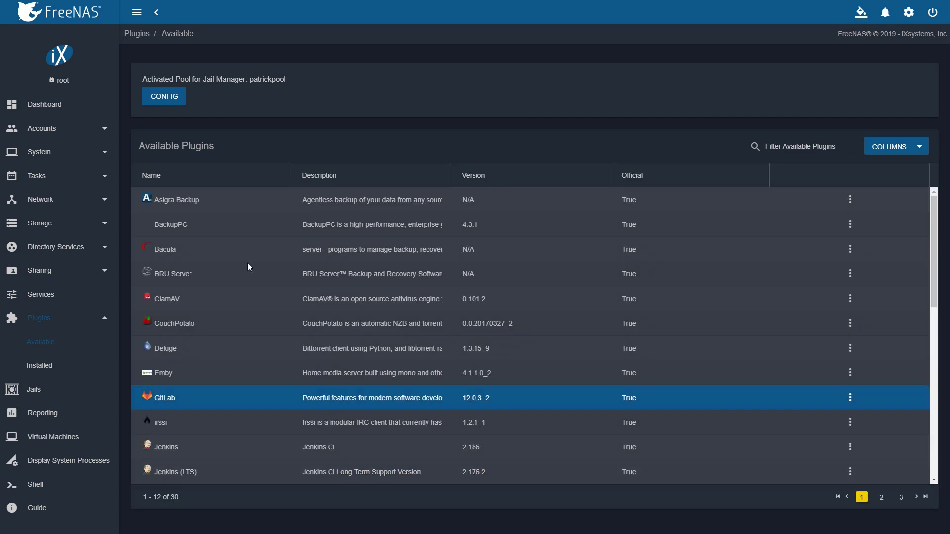
scroll(265, 444, down, 1)
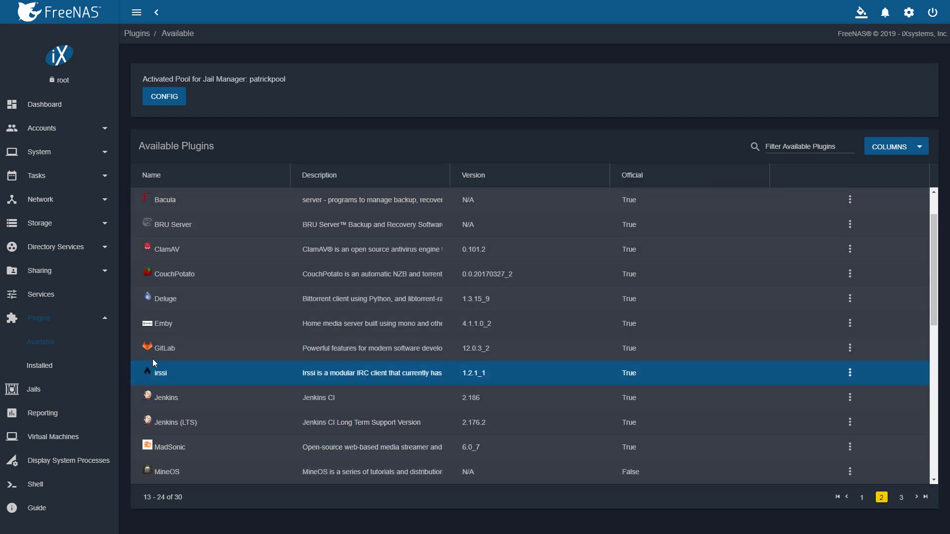
scroll(252, 429, down, 5)
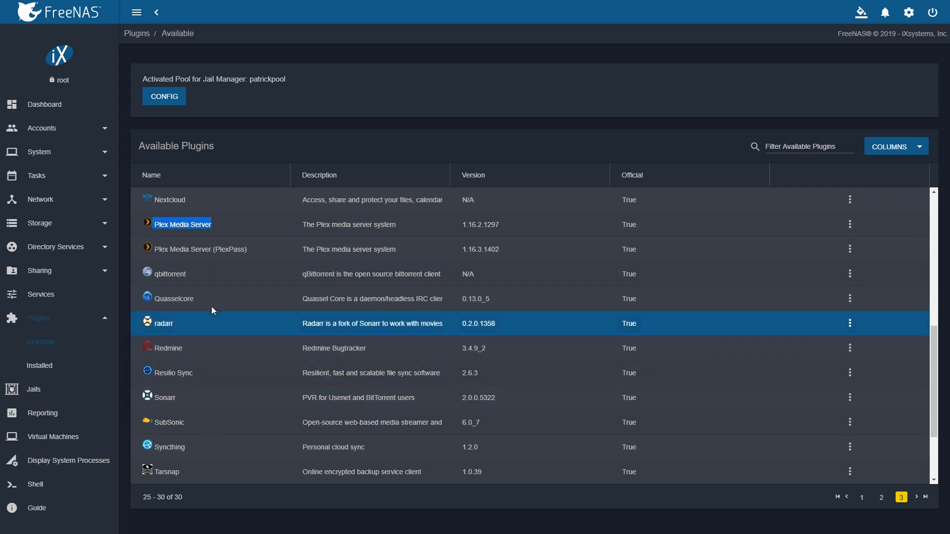
click(45, 392)
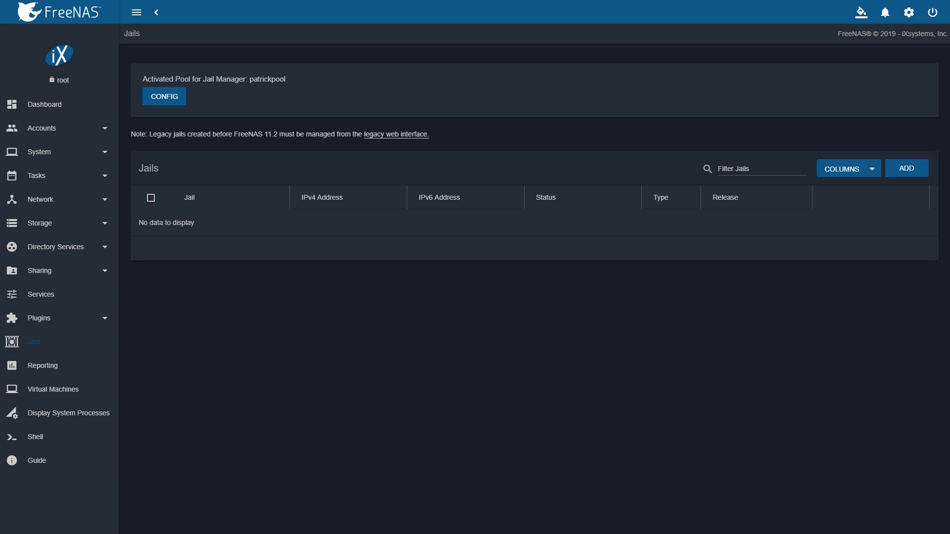
click(44, 389)
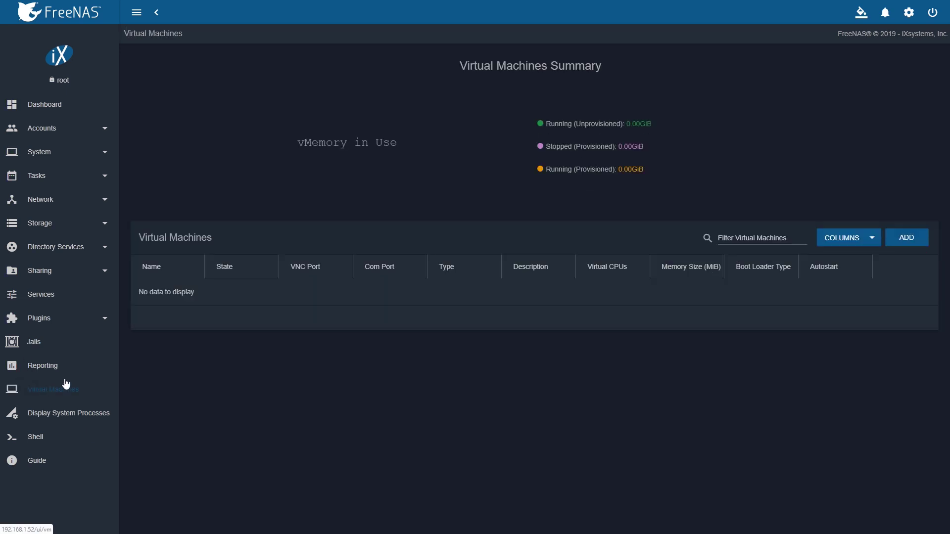
Begin a regular virtual machine with Linux as the guest OS, named 'te'.
click(901, 241)
click(219, 124)
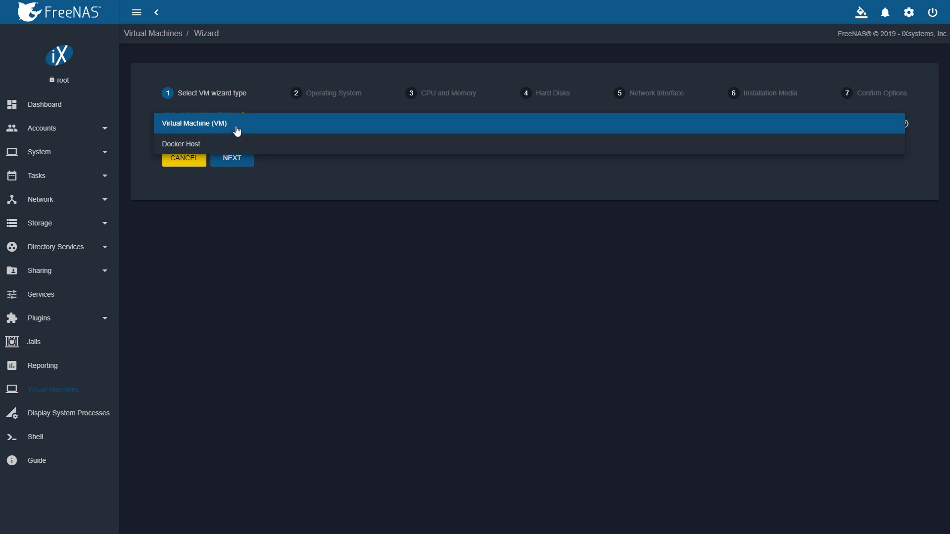
click(236, 130)
click(236, 161)
click(286, 280)
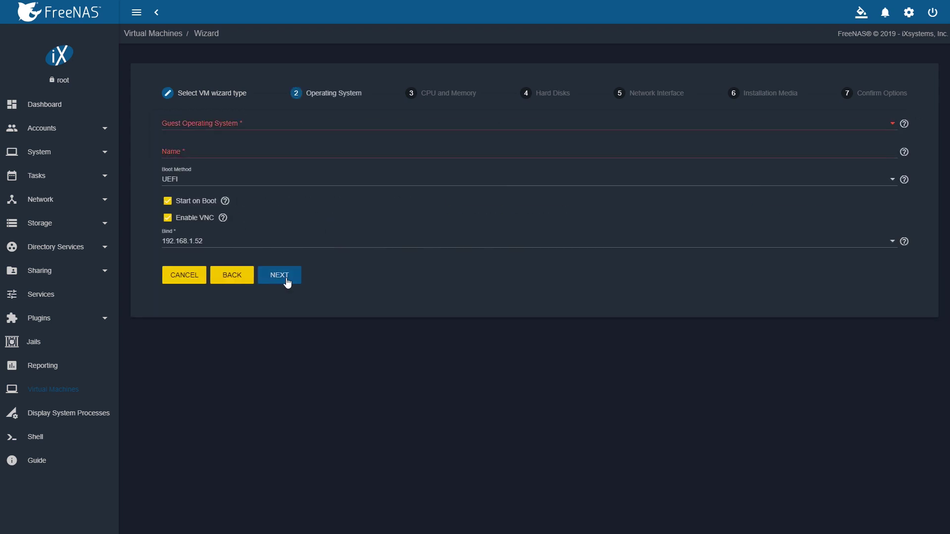
click(254, 124)
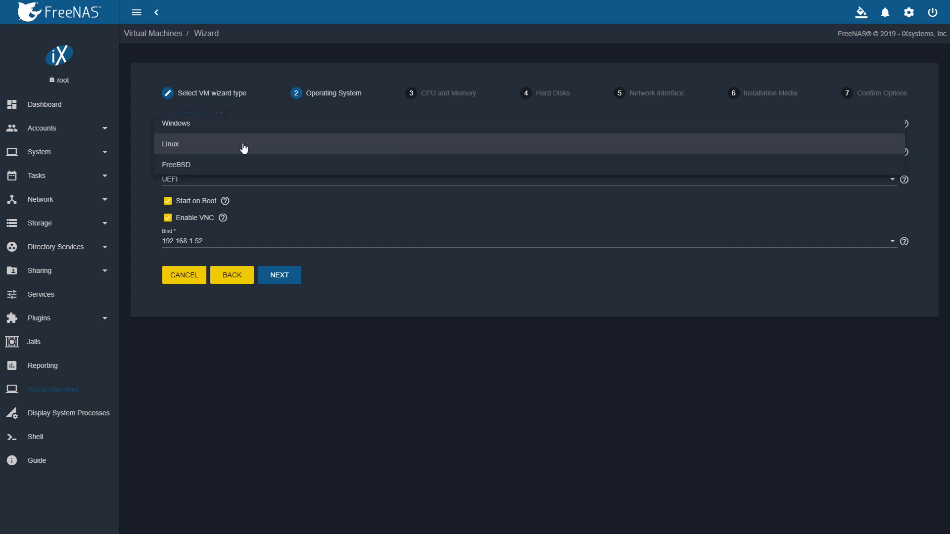
click(244, 142)
click(223, 151)
text(test)
click(277, 275)
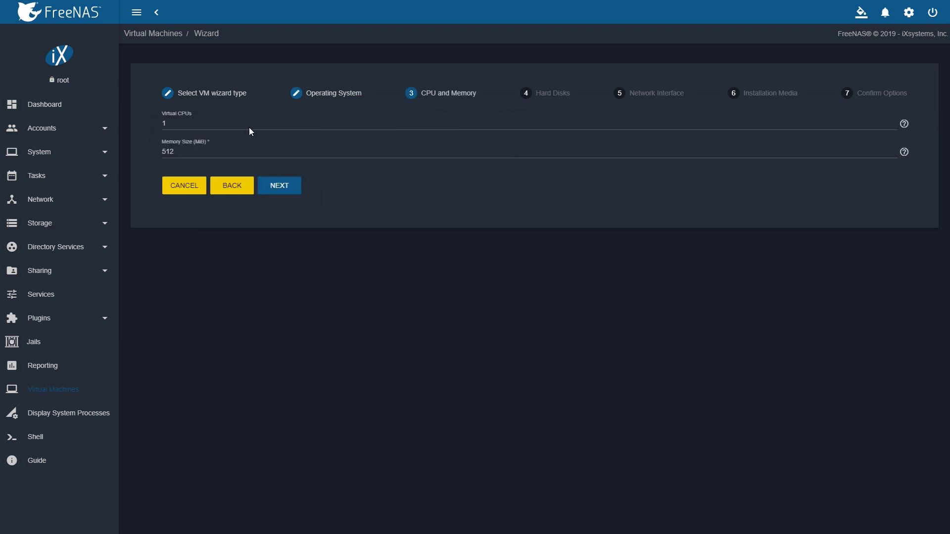
Set 2 virtual CPUs and move past the memory and hard disk pages.
double_click(230, 128)
text(2)
key(Tab)
click(291, 196)
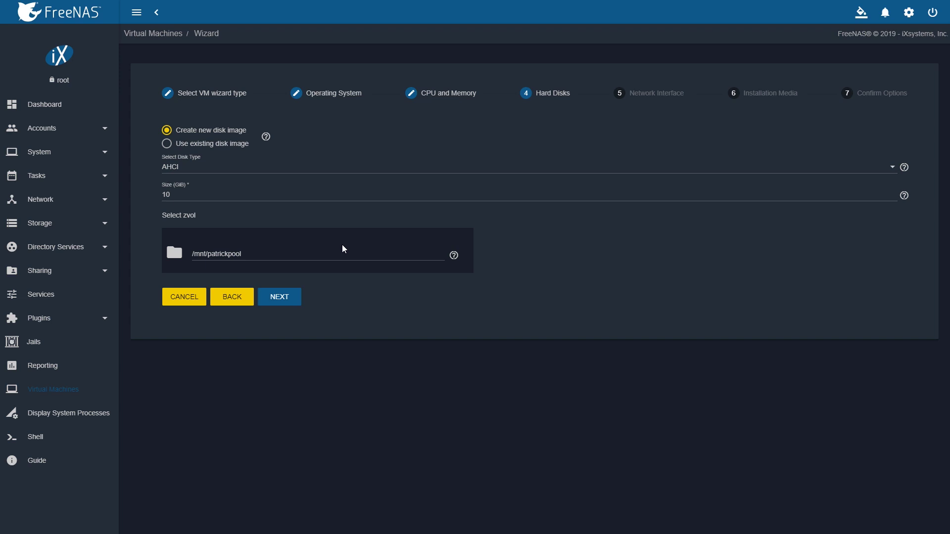
click(289, 302)
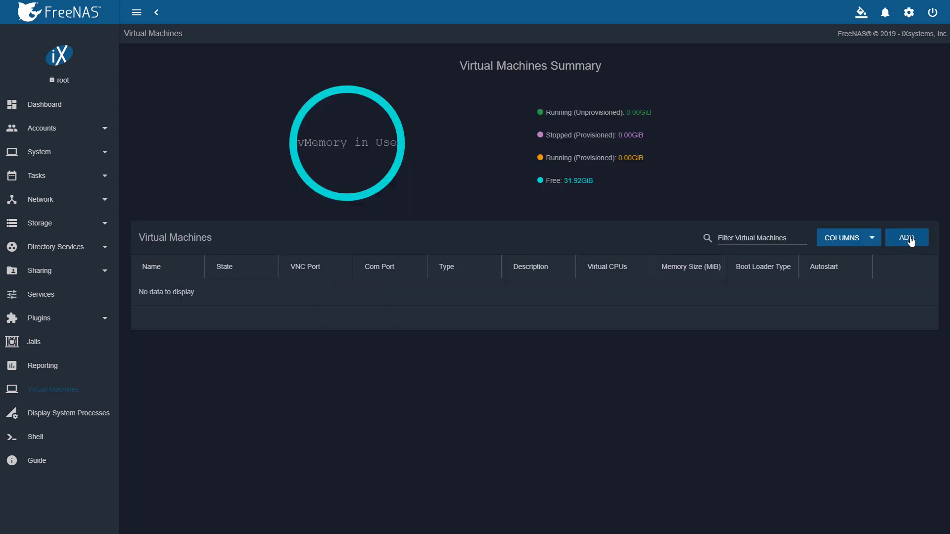
click(908, 238)
Choose the Docker Host wizard with 4 virtual CPUs and 4096 MiB memory.
click(223, 127)
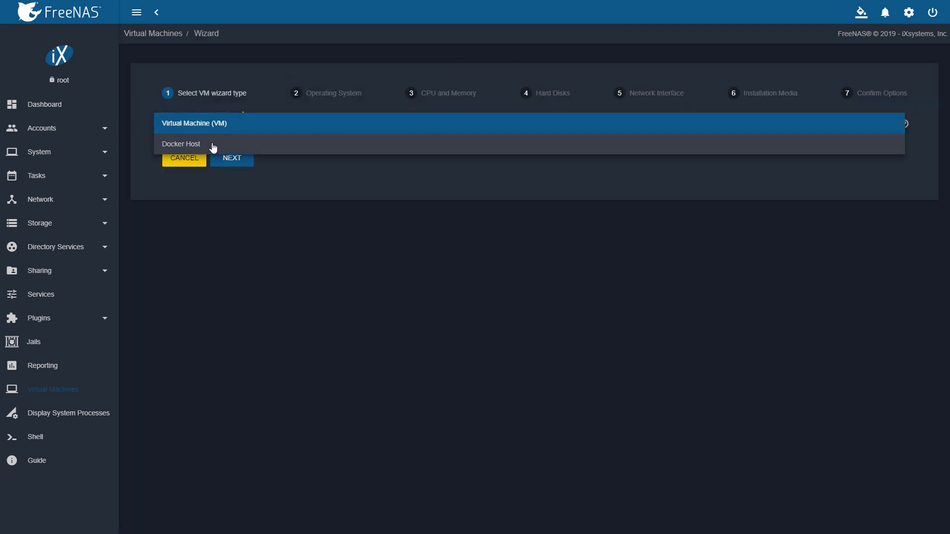
click(211, 144)
click(230, 158)
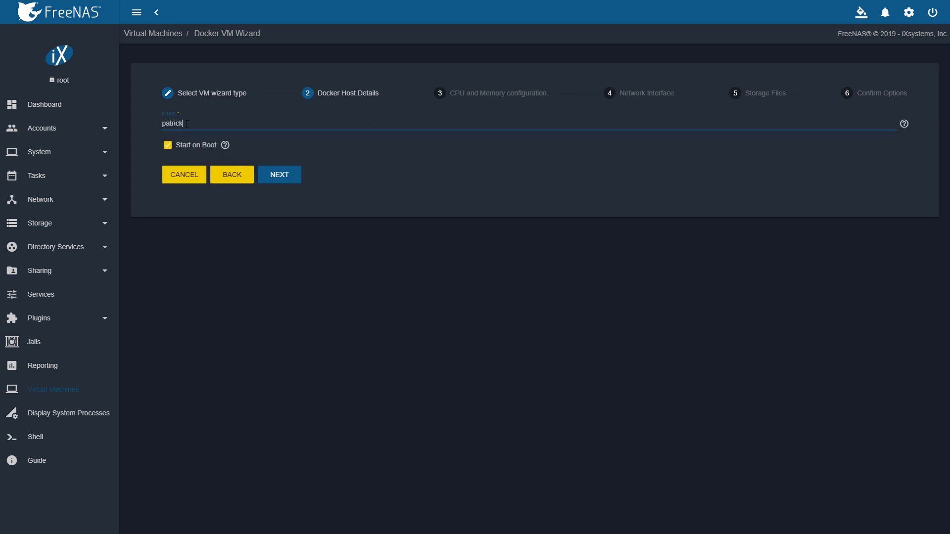
click(301, 175)
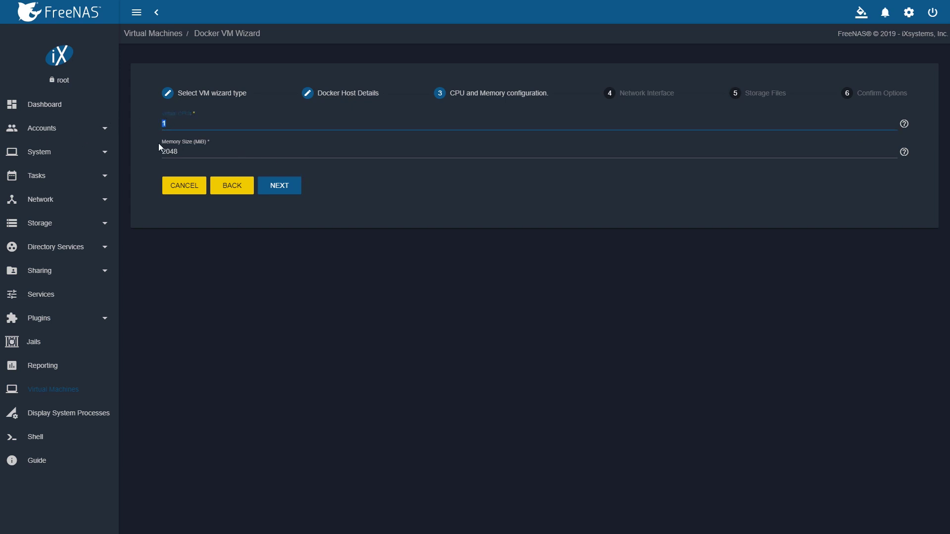
text(4)
click(186, 151)
text(4096)
click(267, 185)
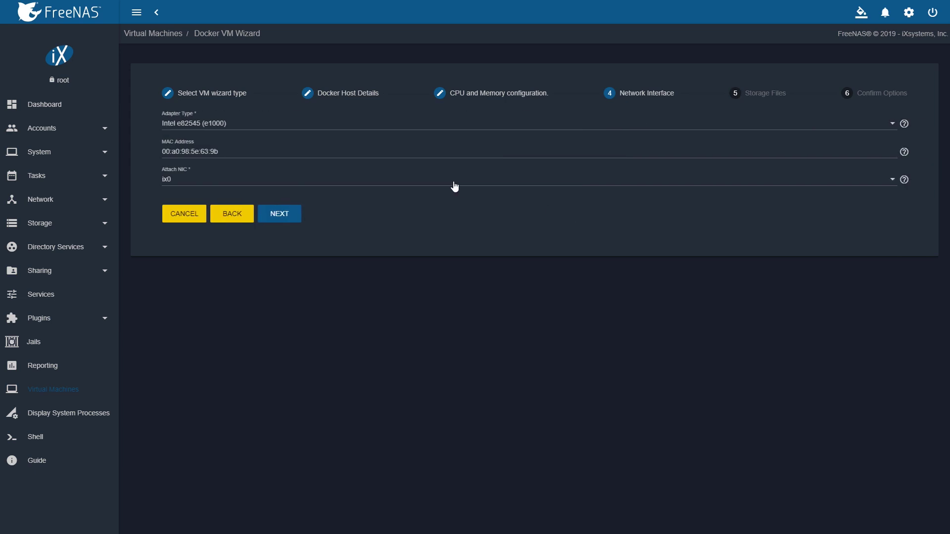
Use a VirtIO network adapter and name the raw file 'patrickdockerhost' with a password.
click(247, 127)
click(231, 147)
click(277, 214)
click(212, 123)
text(patrick)
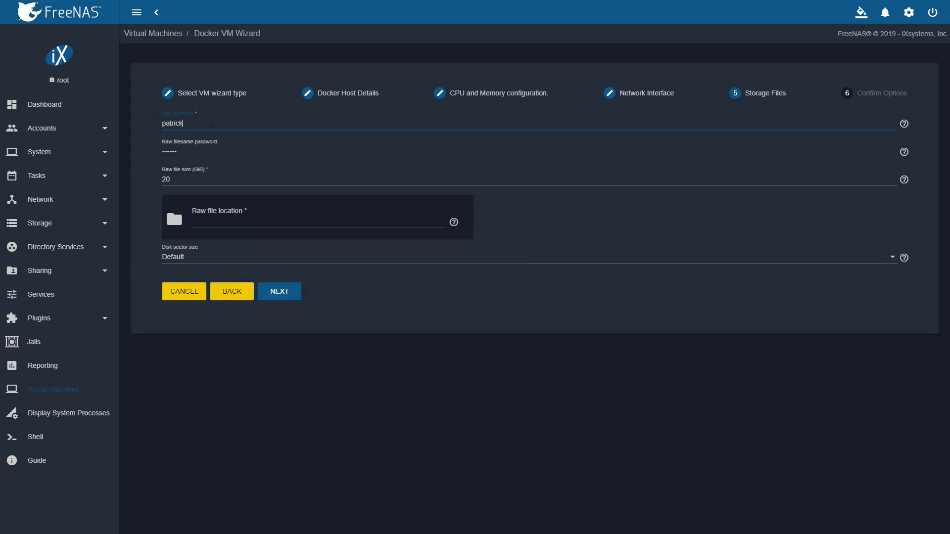
text(dockerhost)
key(Tab)
text(•••••••)
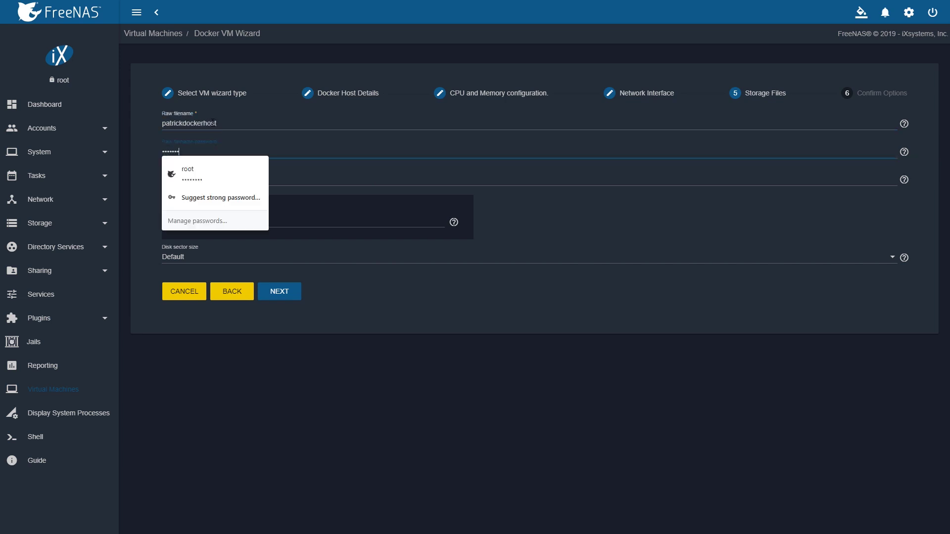
key(Tab)
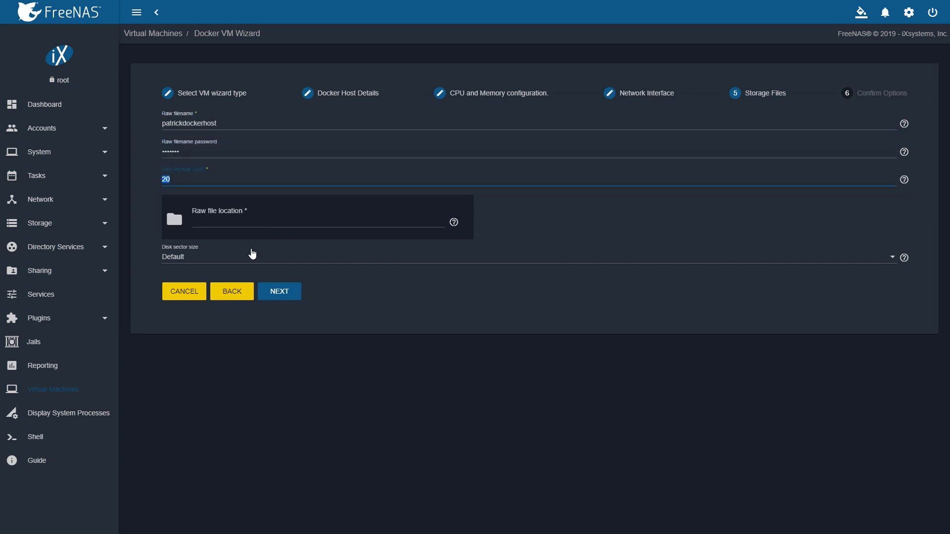
Store the 20 GiB raw file under /mnt/patrickpool and create the Docker host.
click(247, 222)
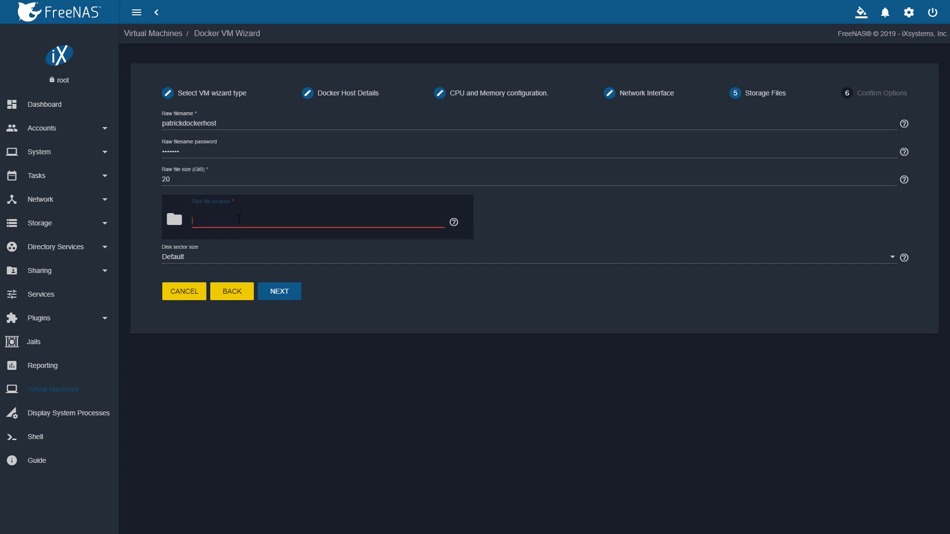
click(180, 271)
click(178, 262)
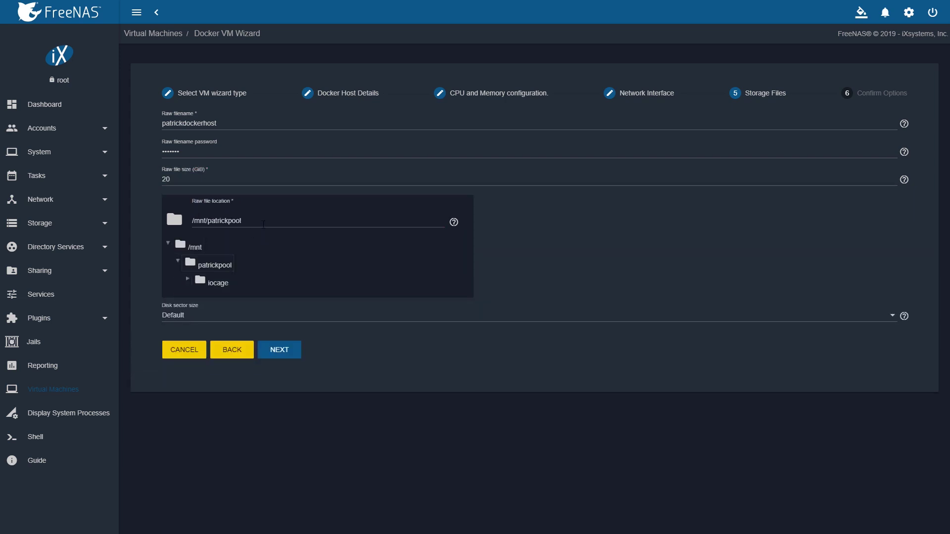
click(280, 351)
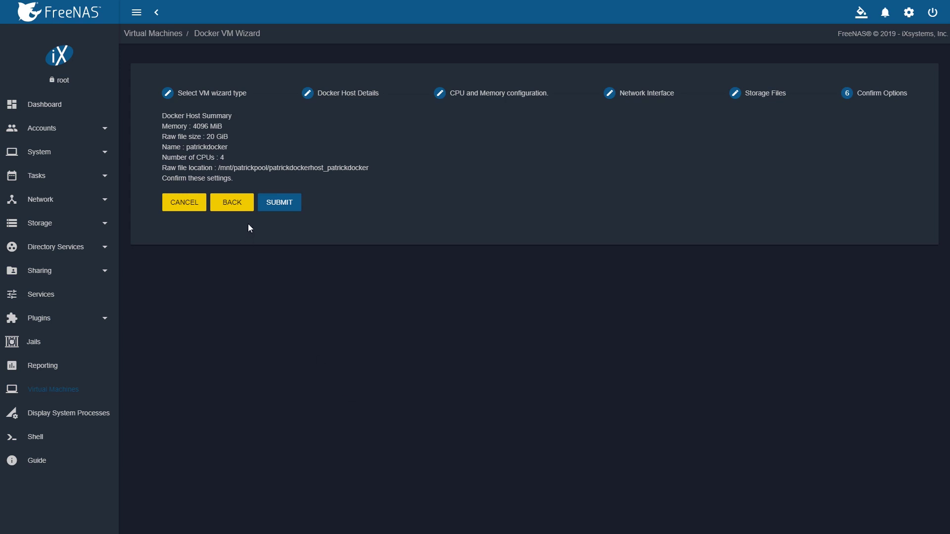
click(280, 203)
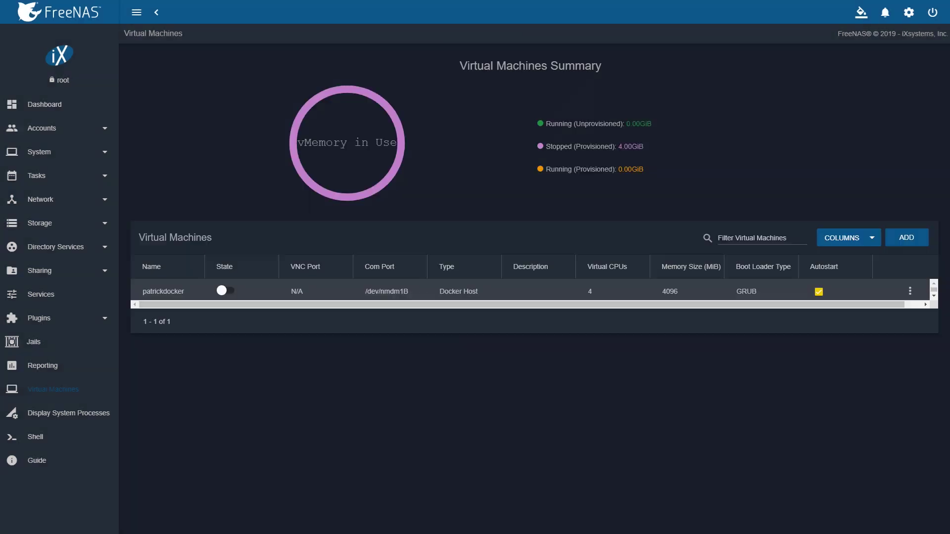
Power on the Docker host VM with memory overcommit allowed and open its serial console.
click(225, 291)
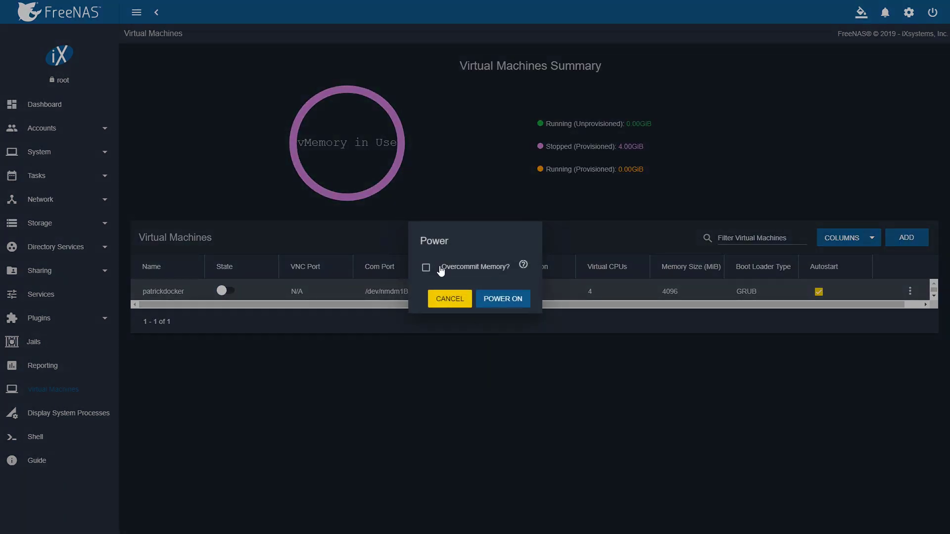
click(425, 267)
click(492, 301)
click(911, 292)
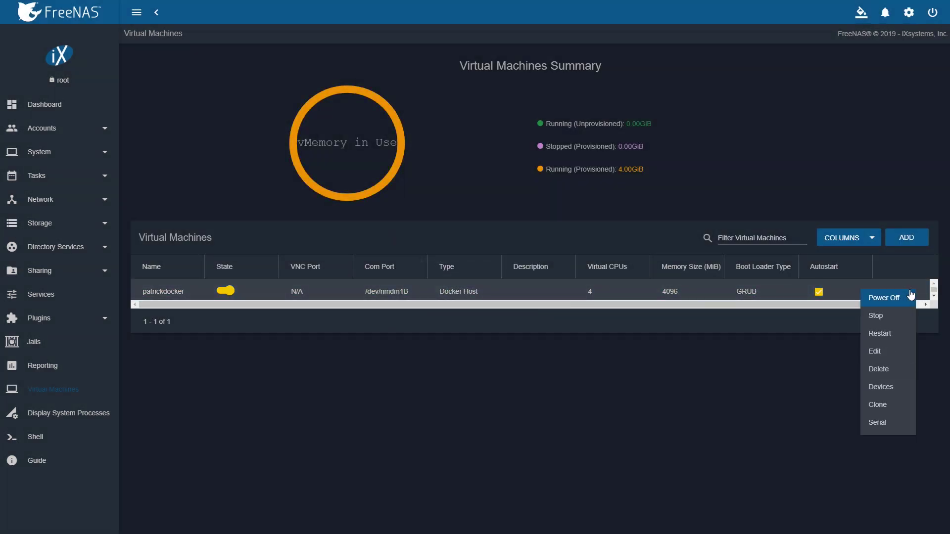
click(879, 423)
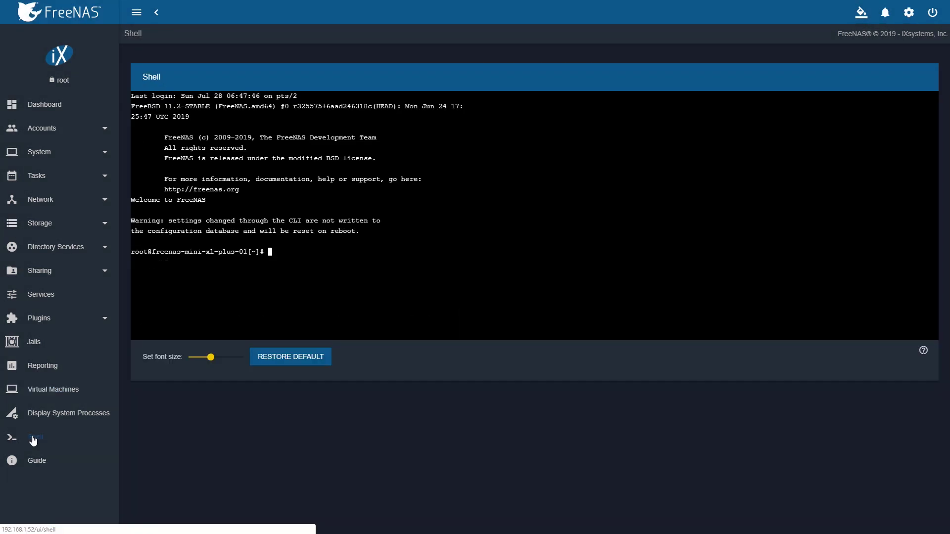
Open Network > IPMI and copy the IPv4 address 192.168.1.51.
click(48, 225)
click(40, 199)
click(34, 271)
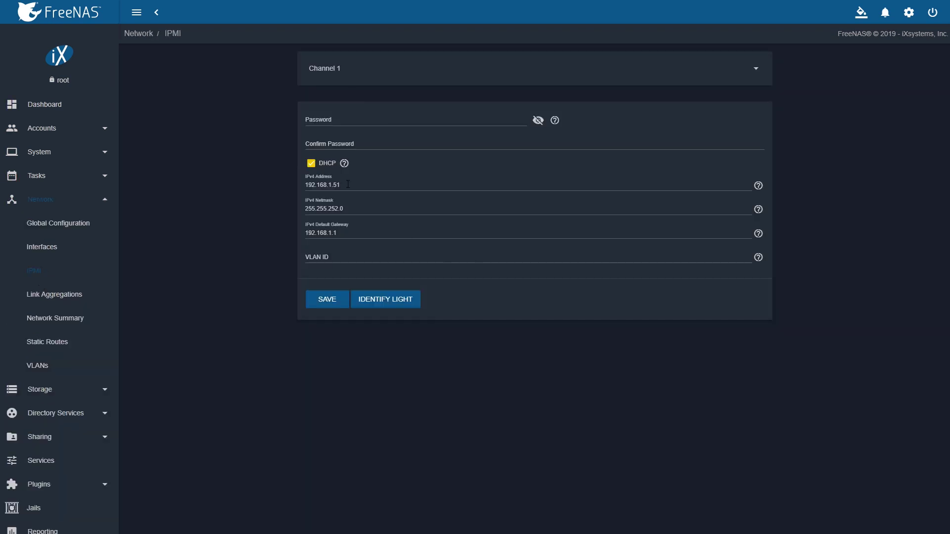
drag(348, 184, 280, 186)
click(240, 317)
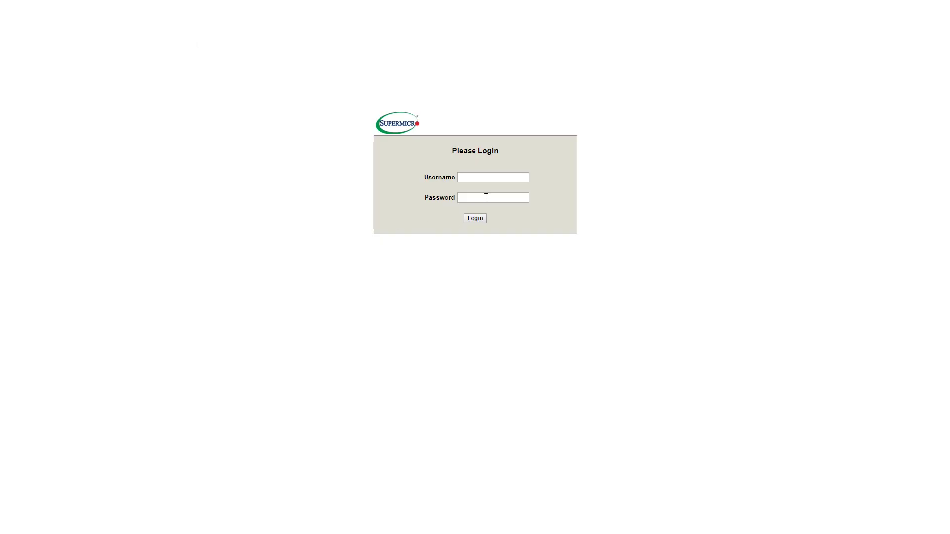
Sign in to the Supermicro IPMI page as ADMIN with the account password.
click(494, 181)
text(ADMIN)
key(Tab)
key(Return)
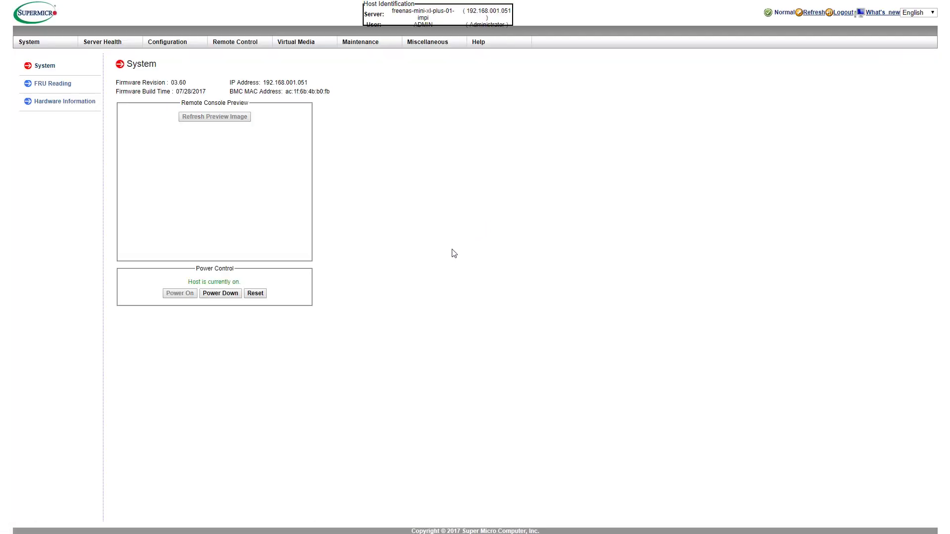
Launch the iKVM/HTML5 remote console from the Remote Control menu.
drag(434, 20, 392, 12)
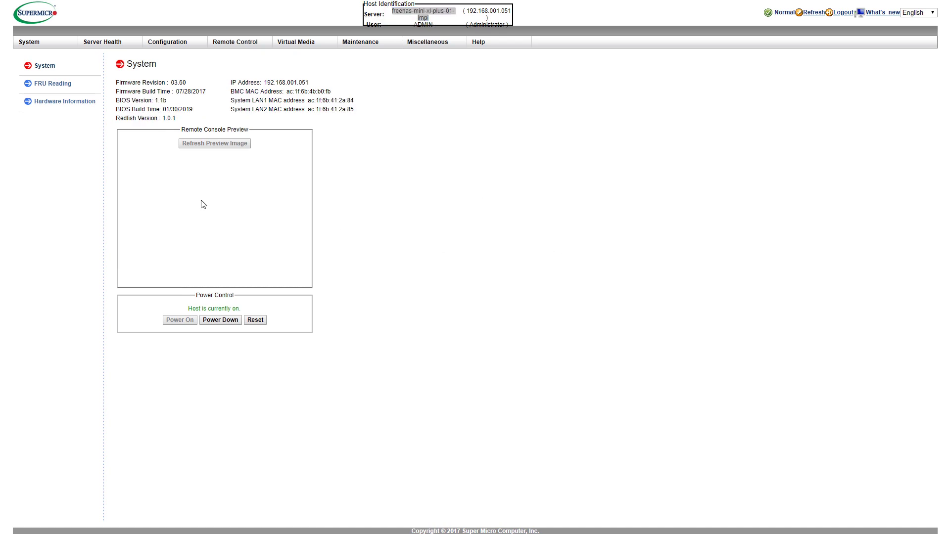
mouse_move(241, 43)
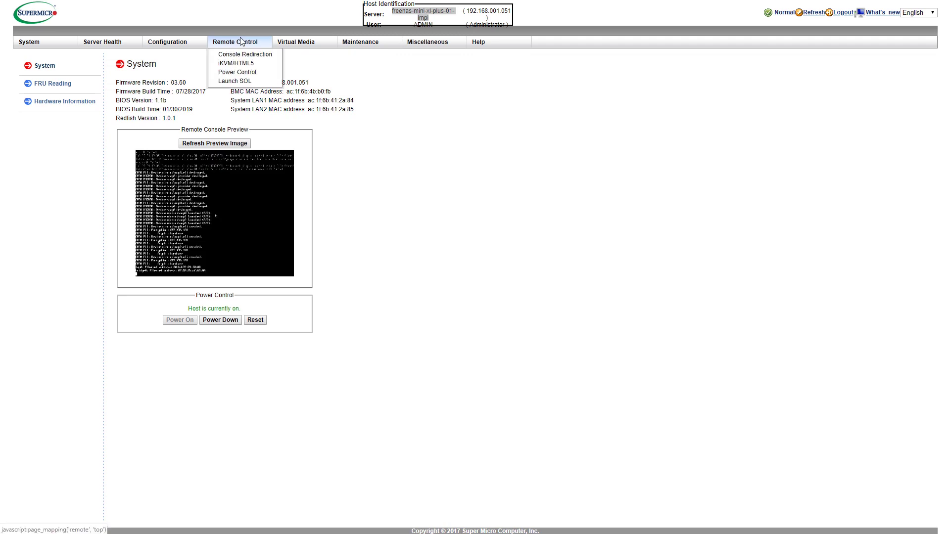
click(239, 78)
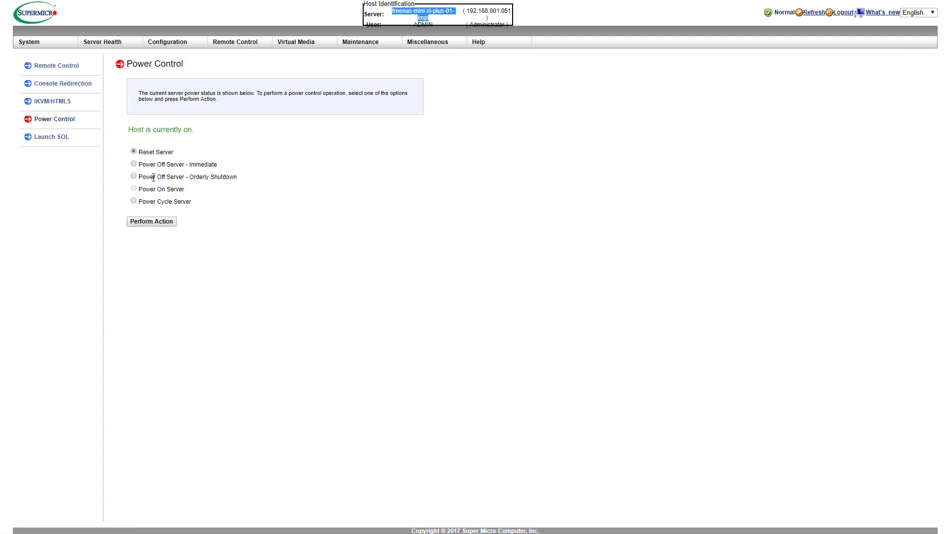
mouse_move(238, 44)
click(241, 62)
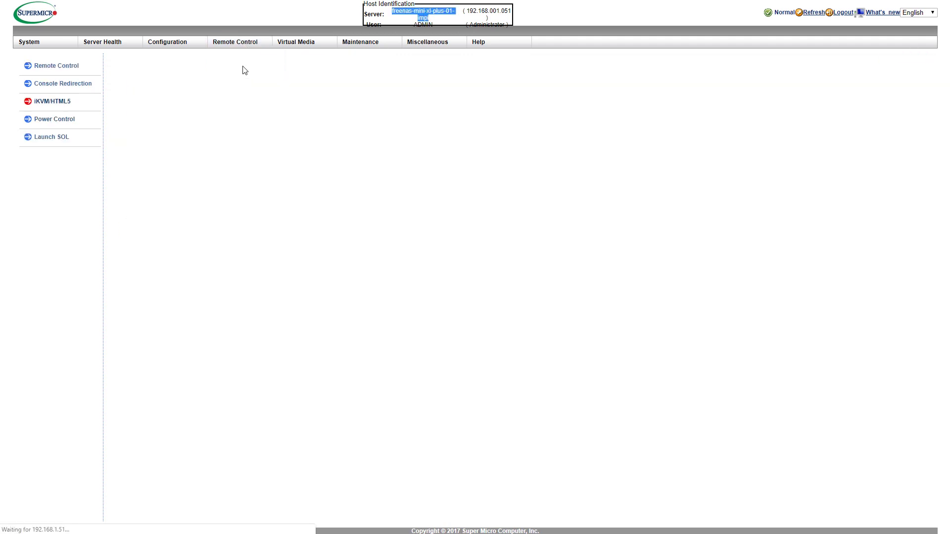
click(152, 133)
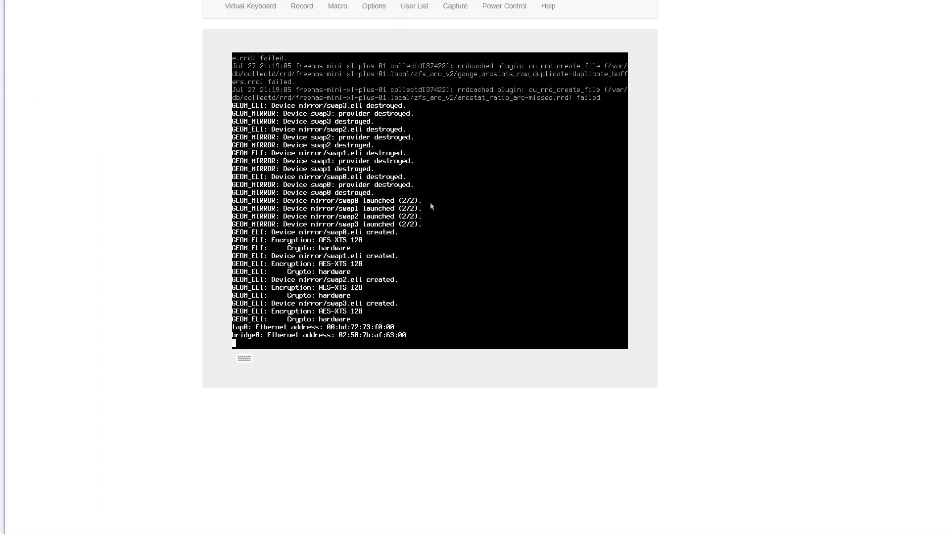